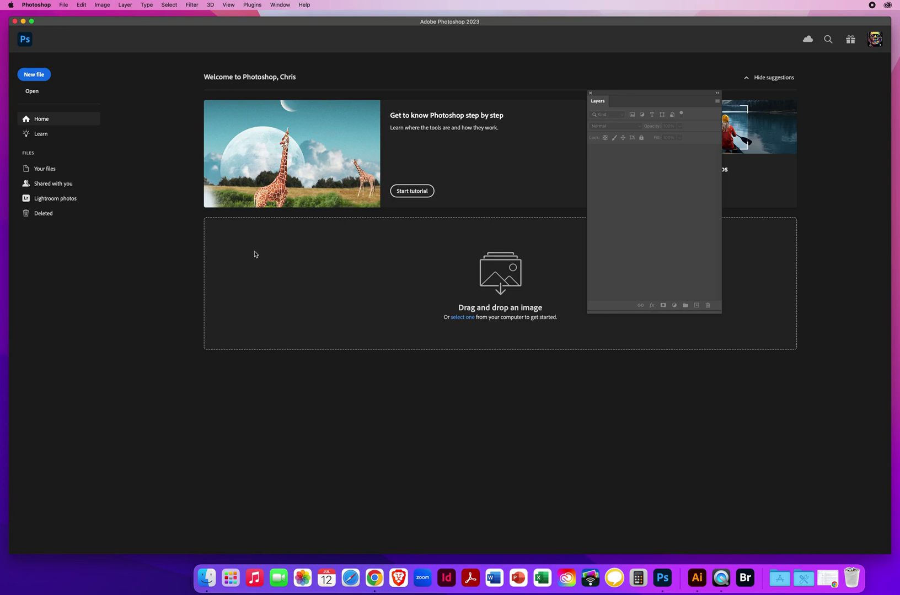
Step: Open '1 ONLY change the Water Color.jpg' from Desktop > PS DEMOS > PS - CHAPTER 8 > 8.4
click(65, 4)
click(71, 23)
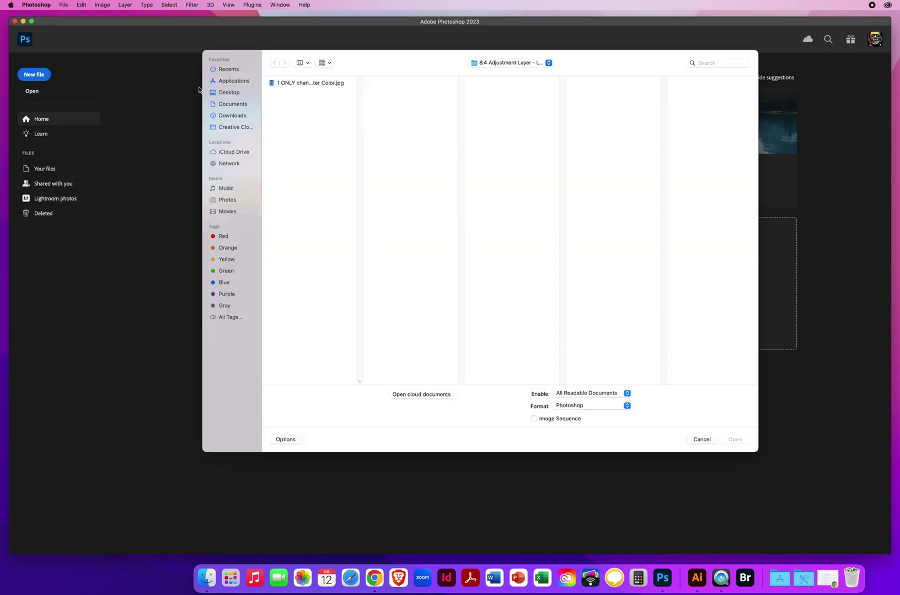
click(227, 92)
click(302, 83)
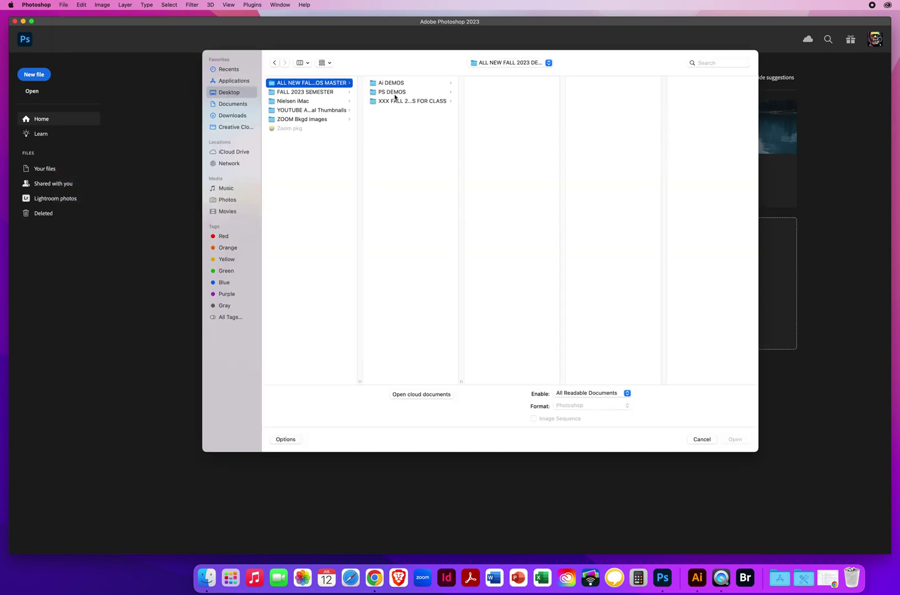
click(395, 93)
click(512, 129)
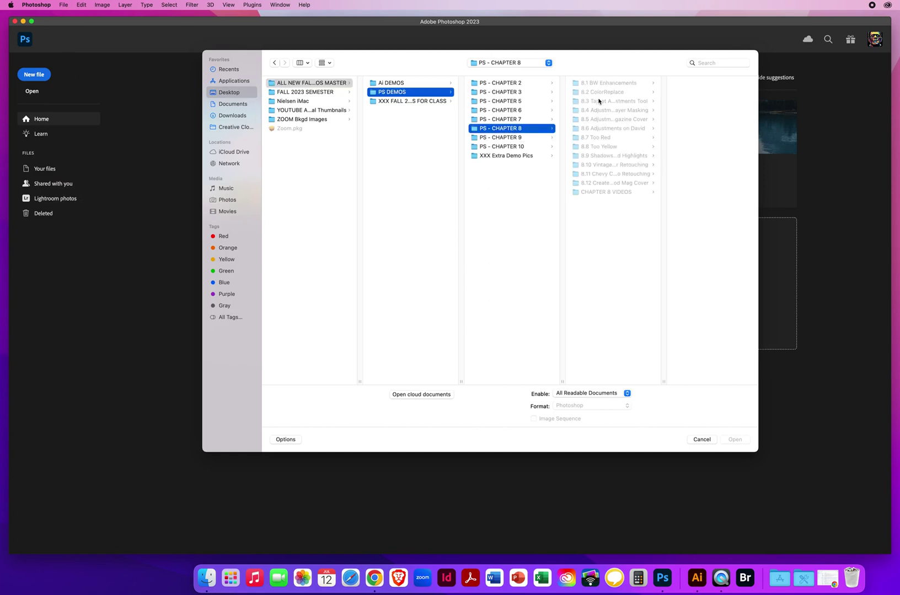
click(593, 112)
click(685, 84)
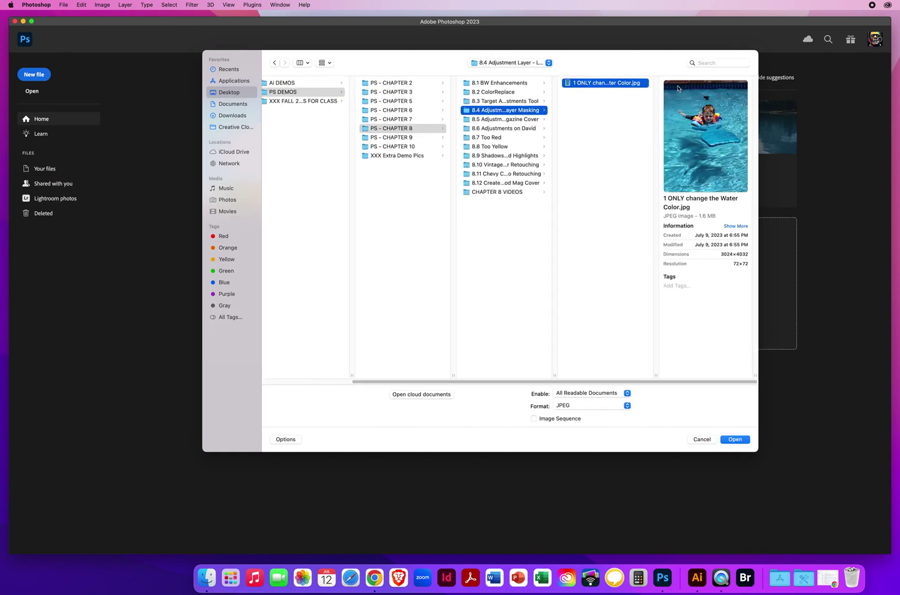
click(731, 441)
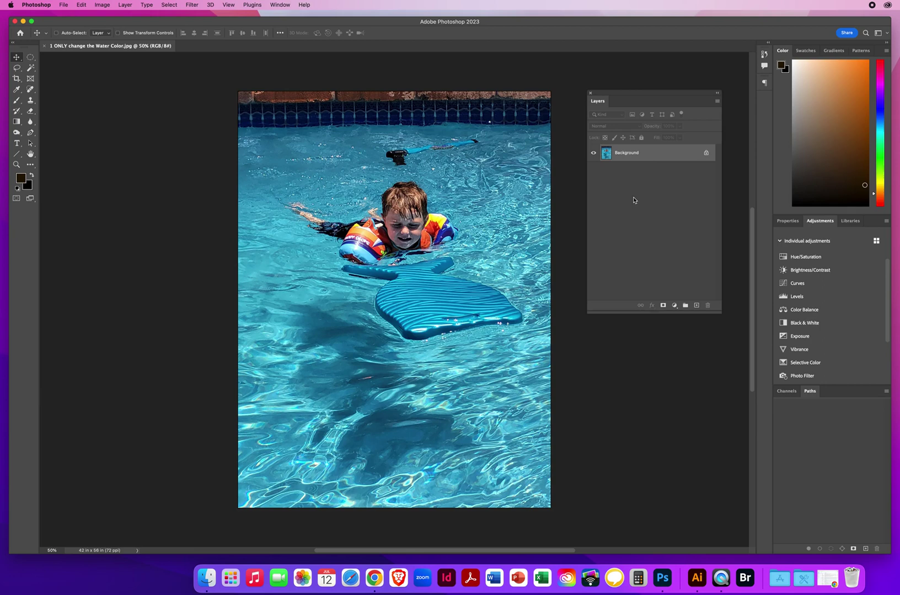
Step: Duplicate the Background into Layer 1 with Cmd+J and reset colours to default black and white
key(super+j)
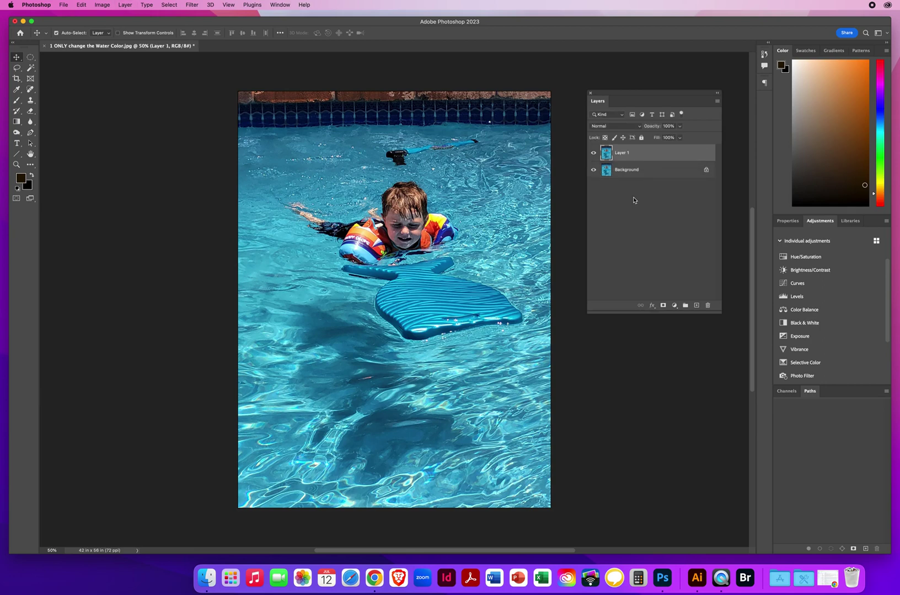
key(d)
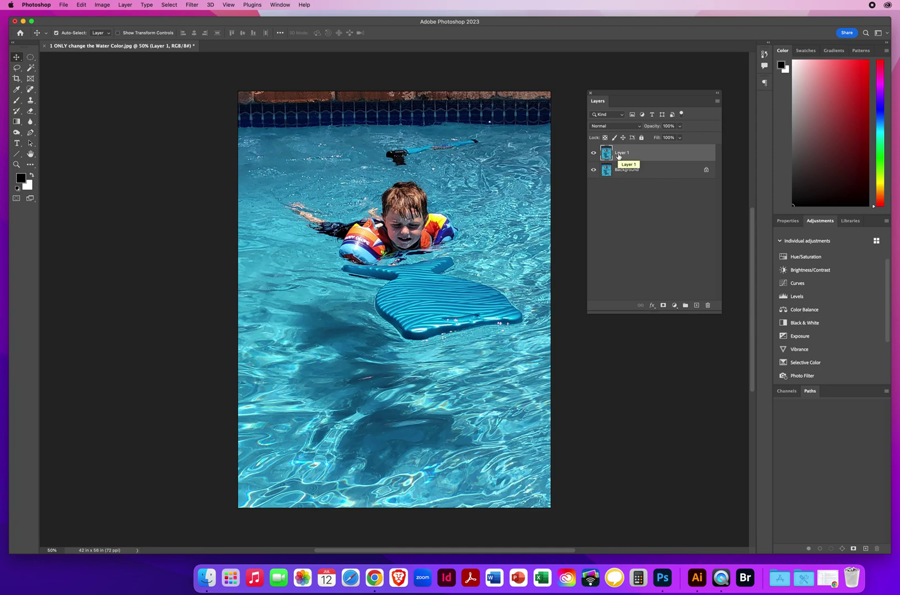
Step: Add a Hue/Saturation adjustment layer above Layer 1 and enable its on-image targeted adjustment tool
click(786, 224)
click(817, 221)
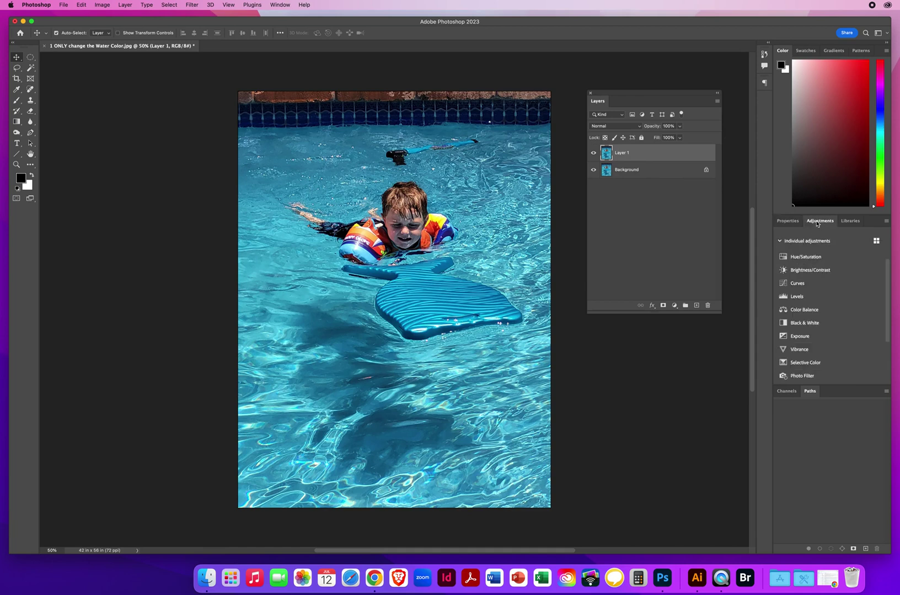
click(796, 258)
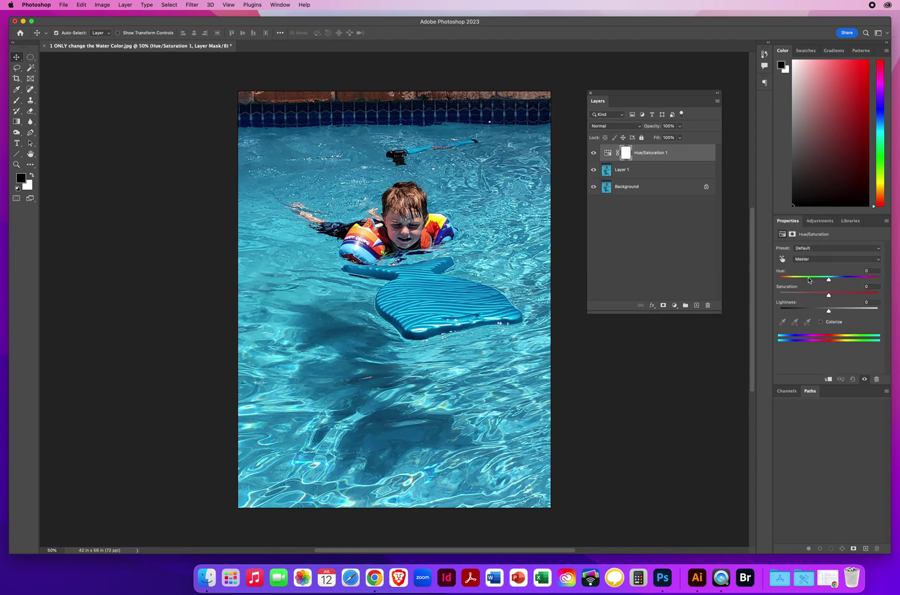
click(781, 260)
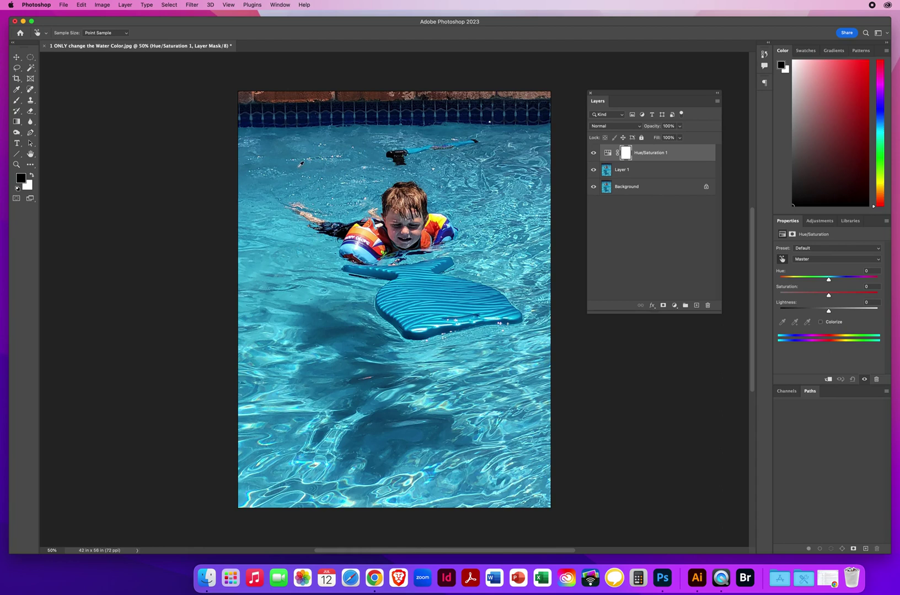
Step: Drag on the water to set Cyans hue to -47, toggling the layer to compare with the original blue
drag(301, 164, 275, 170)
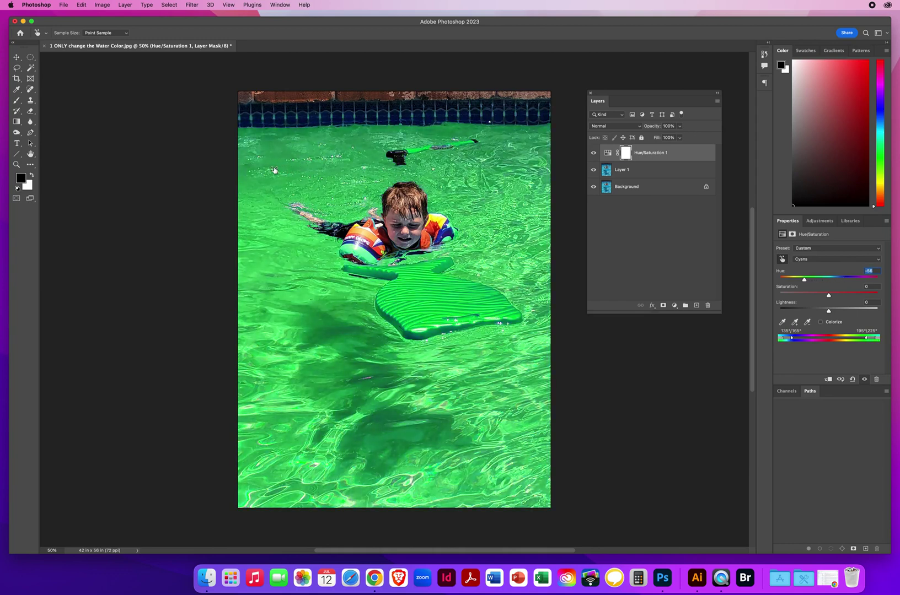
drag(275, 170, 278, 170)
click(594, 154)
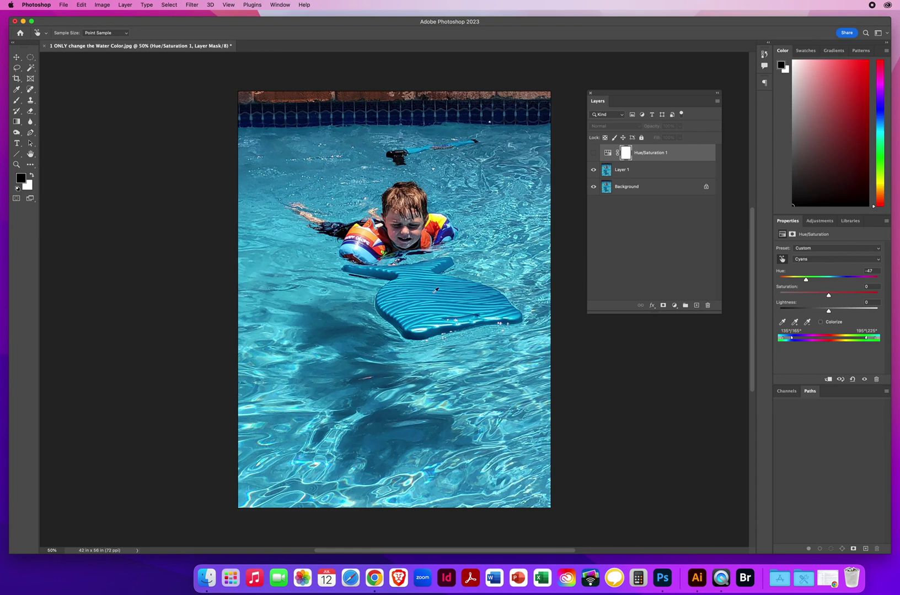
click(593, 153)
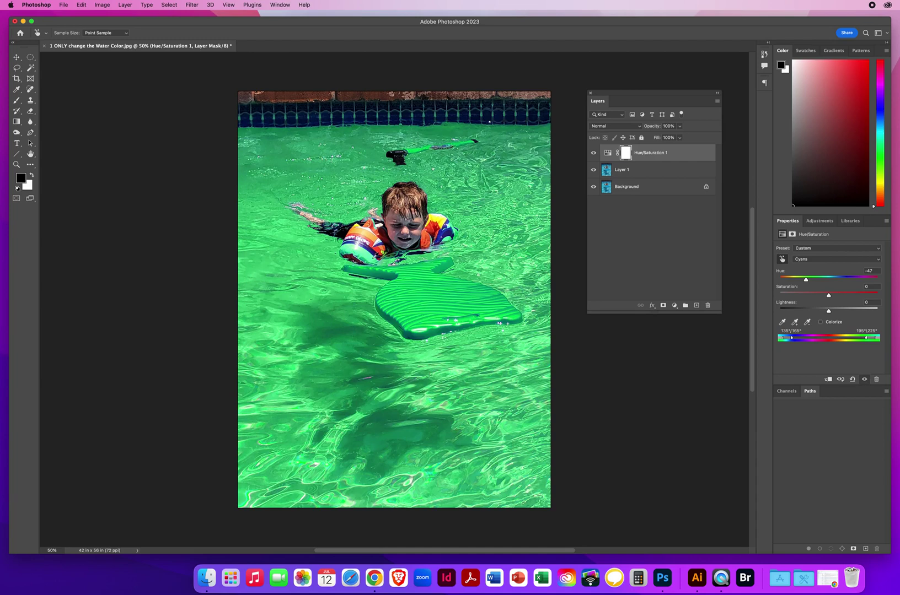
click(593, 152)
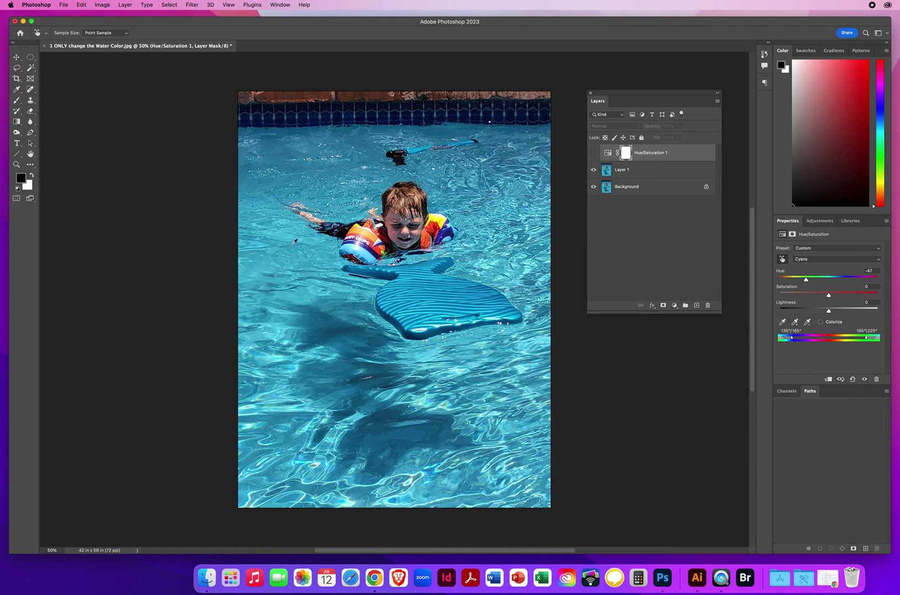
click(593, 154)
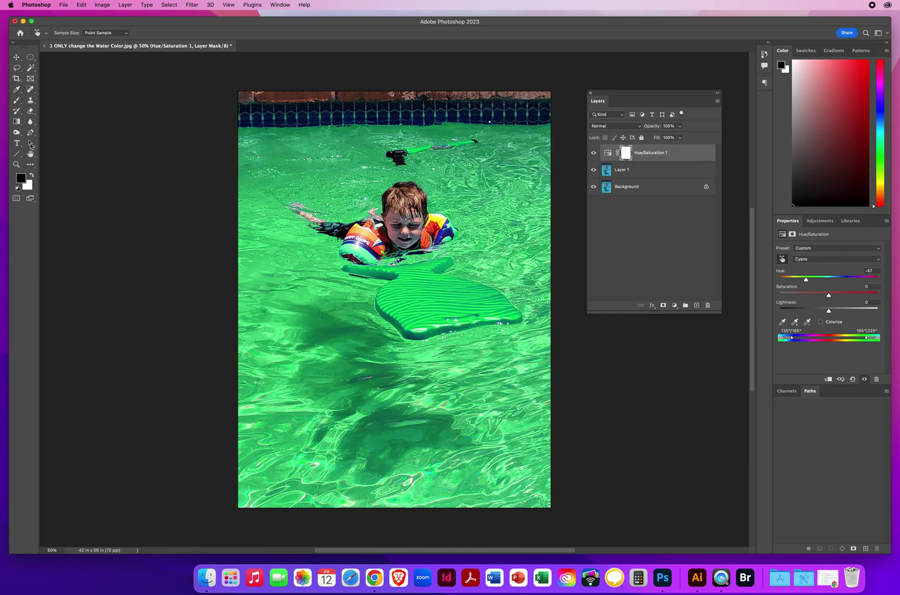
Step: Zoom in on the boy and kickboard and size the Brush tool for mask painting
click(17, 164)
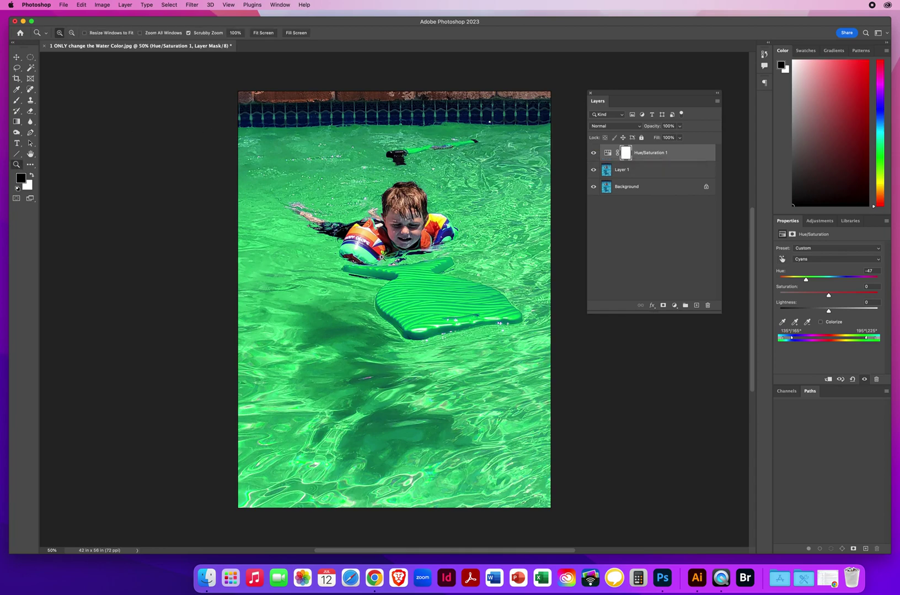
drag(382, 257, 567, 190)
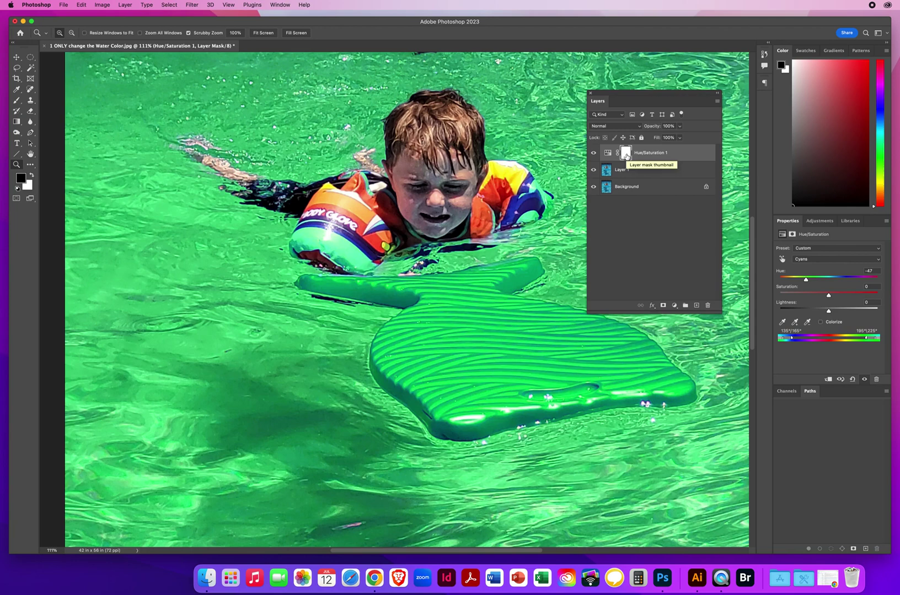
click(16, 100)
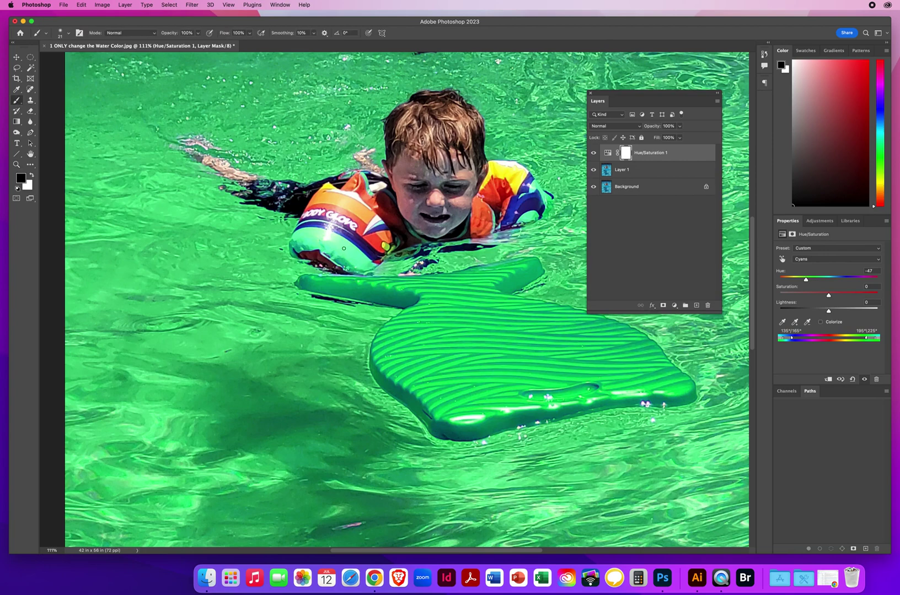
mouse_move(344, 248)
mouse_down()
mouse_move(376, 252)
mouse_move(355, 250)
mouse_up()
mouse_move(336, 243)
mouse_down()
mouse_move(349, 247)
mouse_move(342, 354)
mouse_up()
drag(340, 241, 320, 230)
Step: Shrink the brush and paint black on the mask over both armband floaties to restore their blue
key(bracketleft)
key(bracketleft)
drag(294, 247, 368, 263)
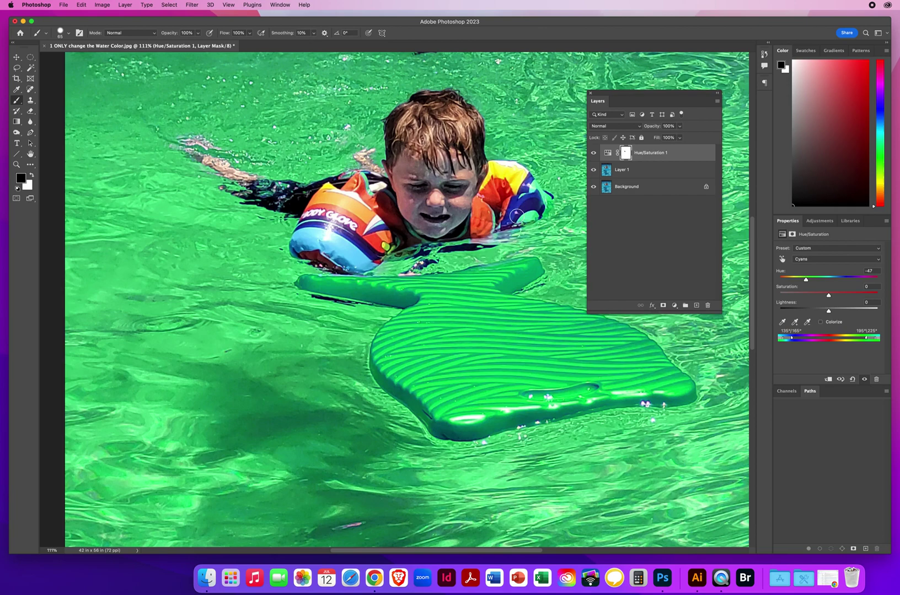
drag(516, 215, 539, 198)
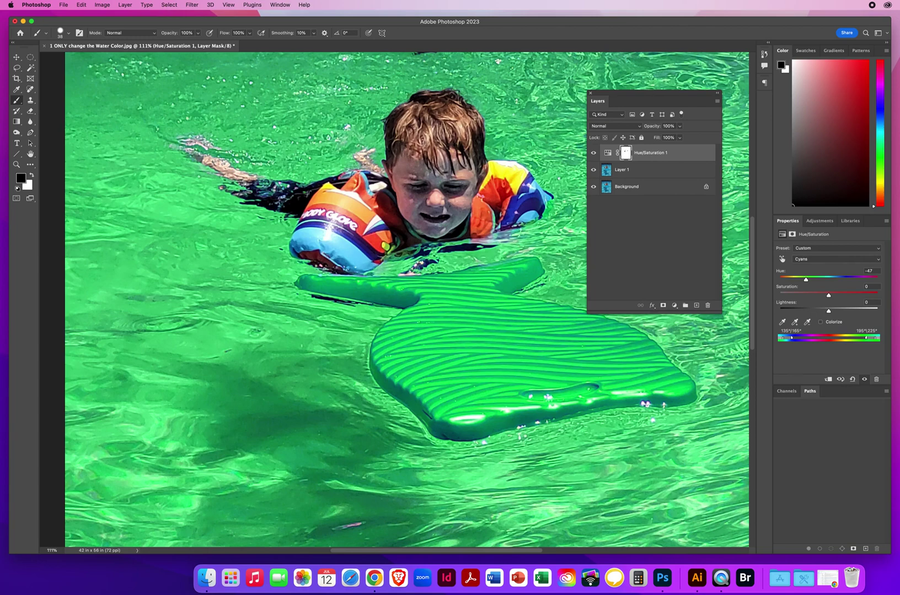
mouse_move(447, 322)
mouse_down()
mouse_move(366, 294)
mouse_move(349, 260)
mouse_up()
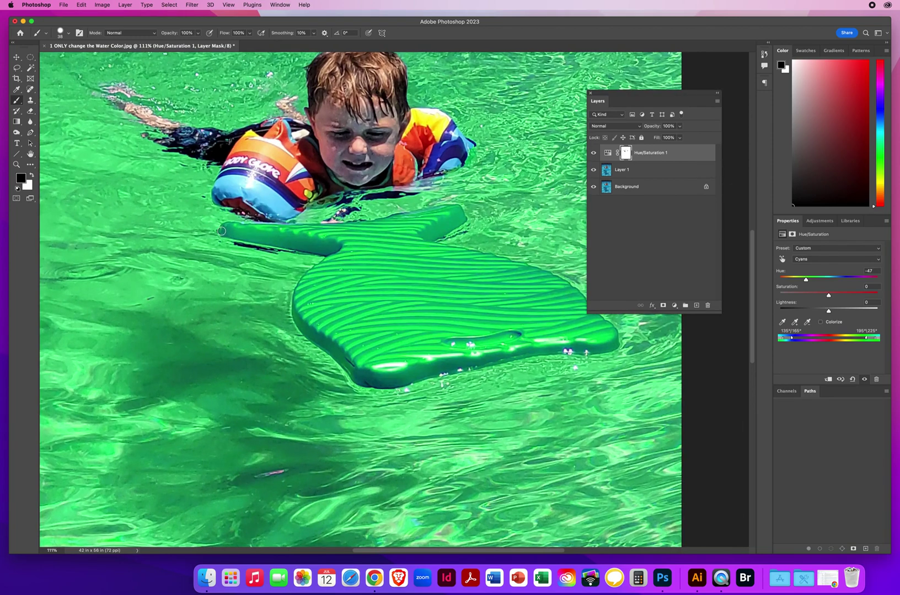
Step: Restore blue on the kickboard's left tip, top and right edges, erasing a stray blue streak in the water
drag(223, 231, 299, 229)
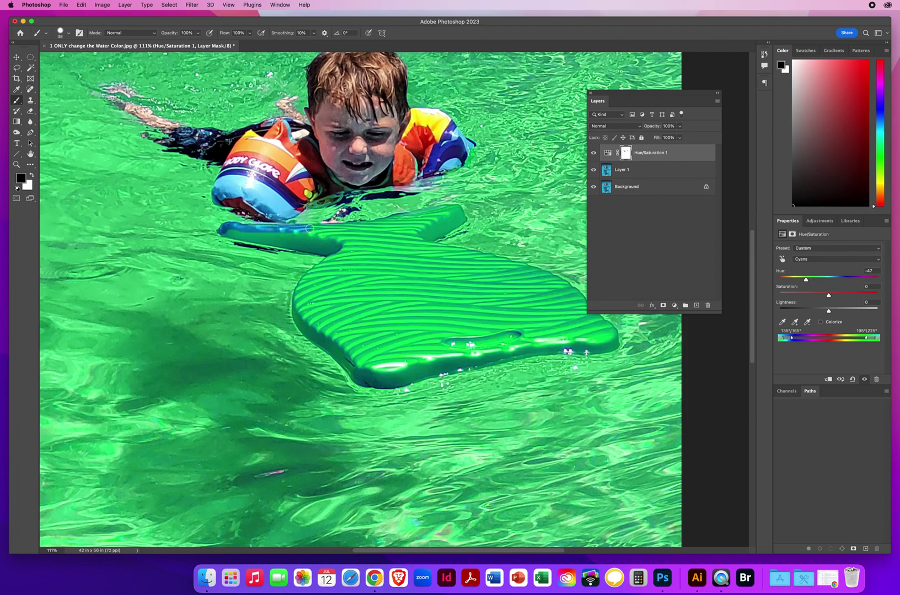
mouse_move(310, 228)
mouse_down()
mouse_move(445, 208)
mouse_move(539, 211)
mouse_up()
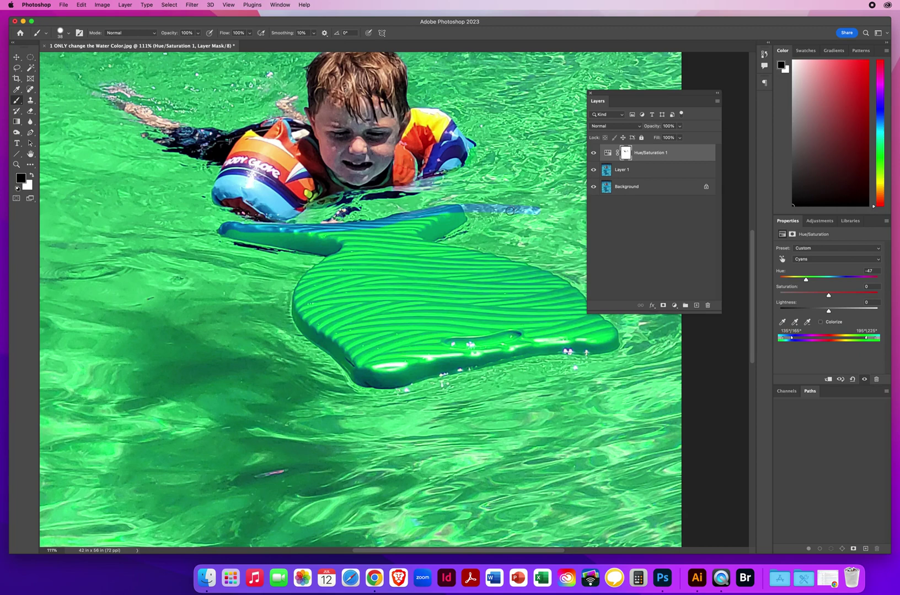
key(x)
mouse_move(542, 204)
mouse_down()
mouse_move(538, 225)
mouse_move(515, 202)
mouse_move(468, 204)
mouse_up()
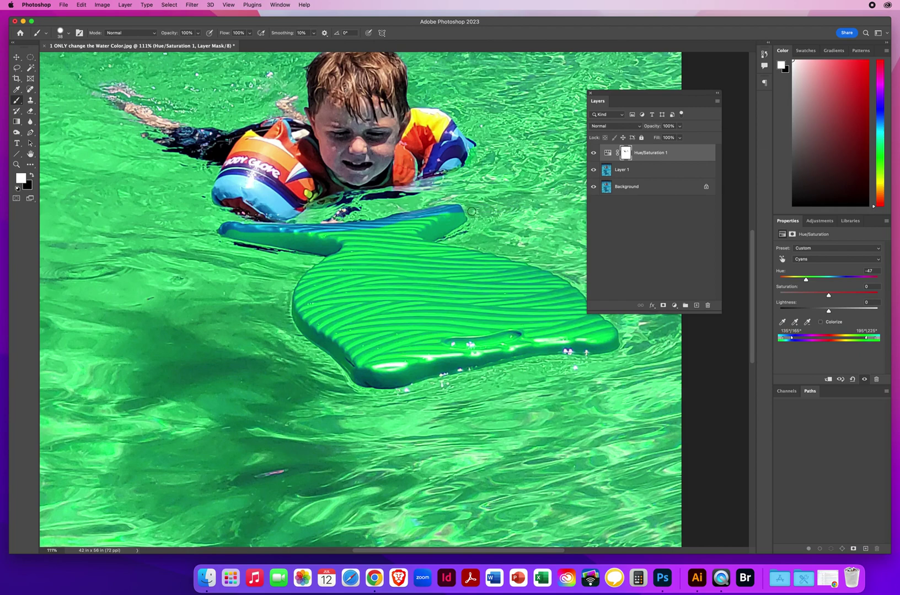
key(x)
drag(429, 221, 455, 213)
mouse_move(460, 220)
mouse_down()
mouse_move(422, 242)
mouse_move(453, 219)
mouse_move(407, 242)
mouse_move(573, 292)
mouse_up()
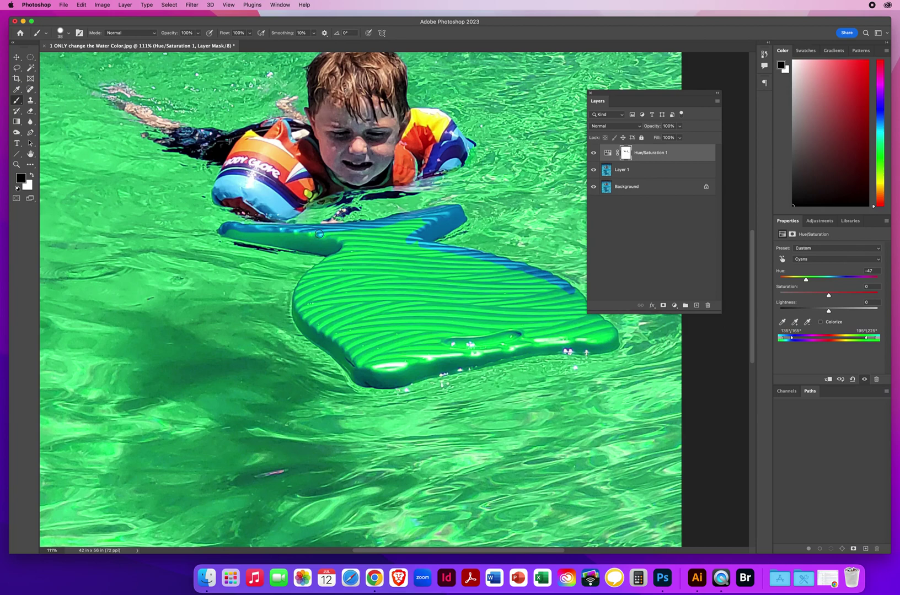
Step: Paint the kickboard's middle, upper strip, tip, upper-left area and lower-left rim back to blue
mouse_move(320, 234)
mouse_down()
mouse_move(366, 242)
mouse_move(366, 265)
mouse_move(449, 285)
mouse_move(496, 317)
mouse_up()
mouse_move(353, 258)
mouse_down()
mouse_move(418, 281)
mouse_move(408, 255)
mouse_up()
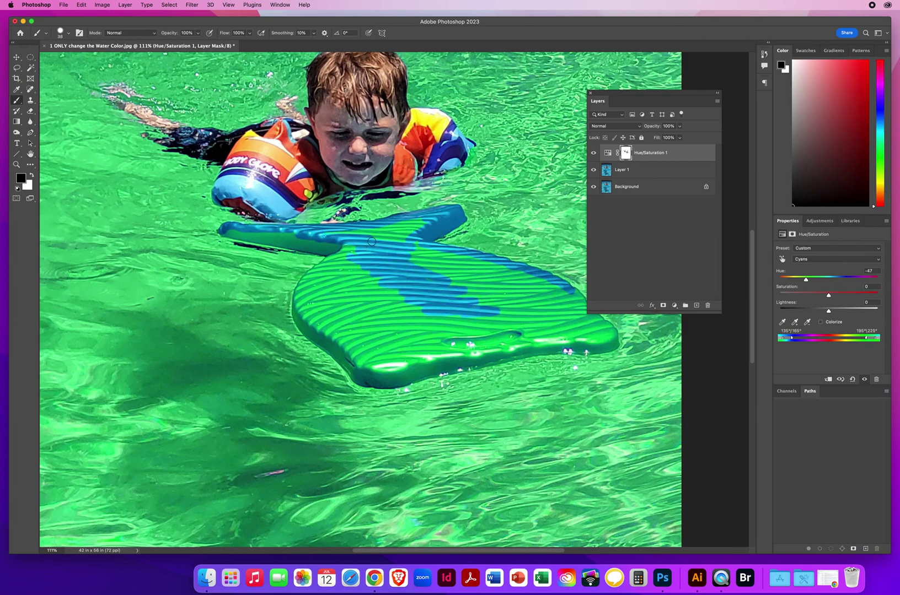
mouse_move(320, 236)
mouse_down()
mouse_move(378, 233)
mouse_move(362, 230)
mouse_move(436, 212)
mouse_move(412, 235)
mouse_up()
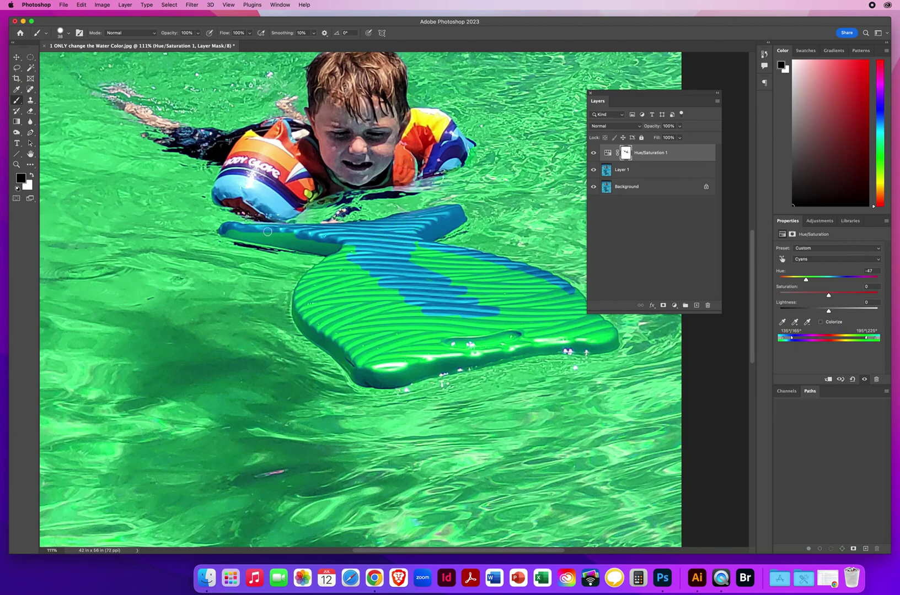
drag(267, 232, 313, 236)
drag(223, 232, 337, 251)
drag(259, 233, 356, 247)
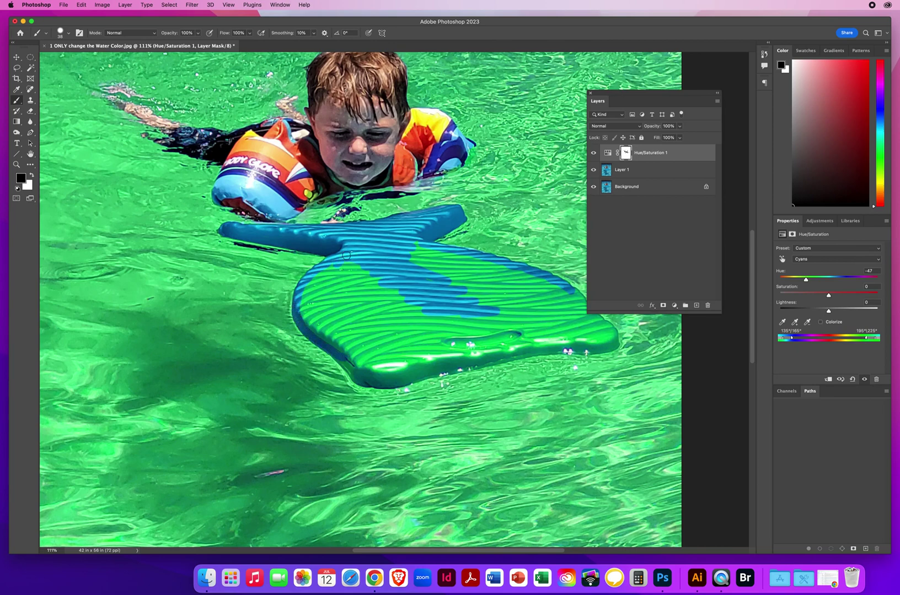
mouse_move(320, 272)
mouse_down()
mouse_move(309, 286)
mouse_move(355, 255)
mouse_move(357, 274)
mouse_move(372, 256)
mouse_move(357, 299)
mouse_move(375, 275)
mouse_move(362, 314)
mouse_move(386, 277)
mouse_move(374, 322)
mouse_move(365, 288)
mouse_move(337, 280)
mouse_move(300, 303)
mouse_move(303, 314)
mouse_move(348, 308)
mouse_up()
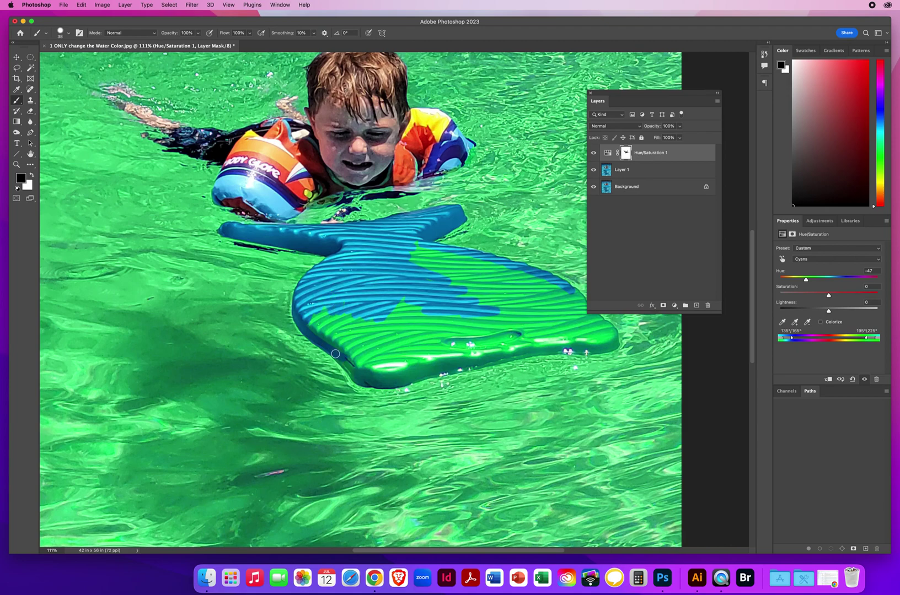
mouse_move(340, 358)
mouse_down()
mouse_move(368, 382)
mouse_move(390, 383)
mouse_move(540, 351)
mouse_move(519, 353)
mouse_move(482, 363)
mouse_move(598, 350)
mouse_move(614, 343)
mouse_move(613, 333)
mouse_up()
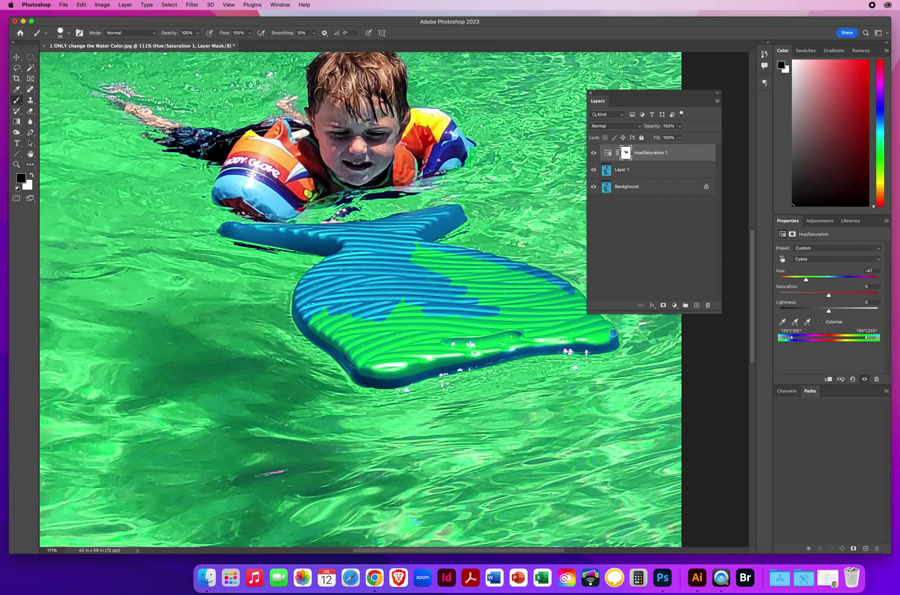
Step: Enlarge the brush, paint the kickboard's last green rim and upper patch blue, then zoom out
scroll(394, 320, right, 5)
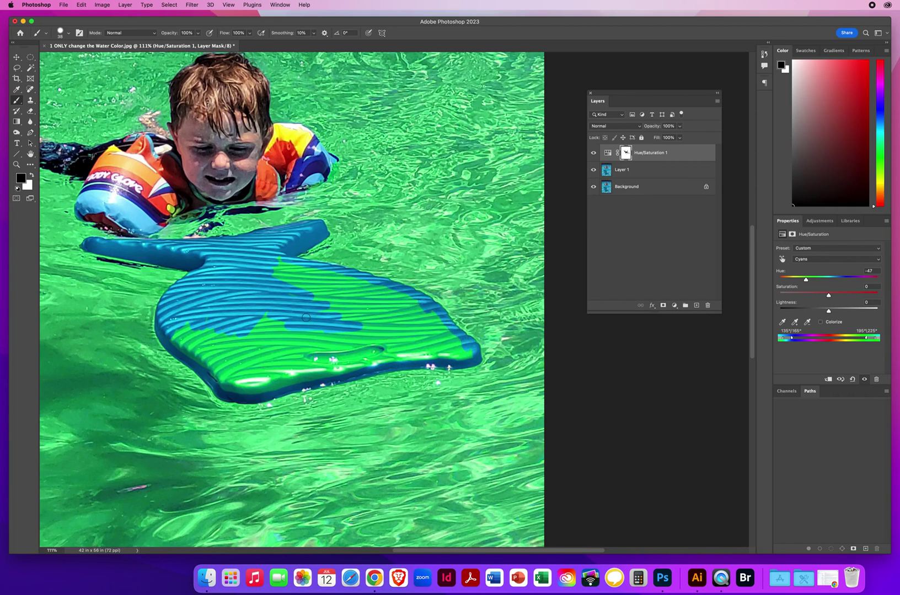
mouse_move(291, 282)
mouse_down()
mouse_move(317, 261)
mouse_move(275, 257)
mouse_up()
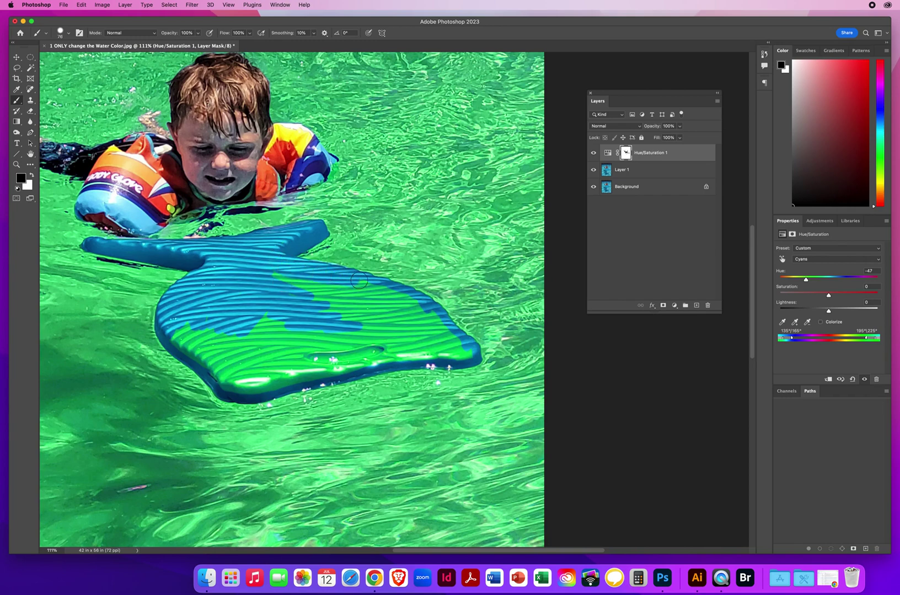
mouse_move(436, 321)
mouse_down()
mouse_move(467, 354)
mouse_move(354, 360)
mouse_move(324, 369)
mouse_move(372, 359)
mouse_move(247, 390)
mouse_move(232, 387)
mouse_move(182, 343)
mouse_move(176, 318)
mouse_move(193, 342)
mouse_move(231, 346)
mouse_up()
mouse_move(296, 285)
mouse_down()
mouse_move(236, 268)
mouse_move(375, 302)
mouse_move(337, 288)
mouse_move(221, 291)
mouse_move(257, 311)
mouse_move(355, 314)
mouse_move(203, 350)
mouse_move(250, 381)
mouse_move(301, 365)
mouse_move(238, 366)
mouse_move(220, 349)
mouse_move(329, 338)
mouse_move(241, 360)
mouse_move(393, 342)
mouse_move(289, 363)
mouse_move(430, 348)
mouse_move(435, 331)
mouse_move(362, 311)
mouse_move(378, 313)
mouse_move(392, 337)
mouse_up()
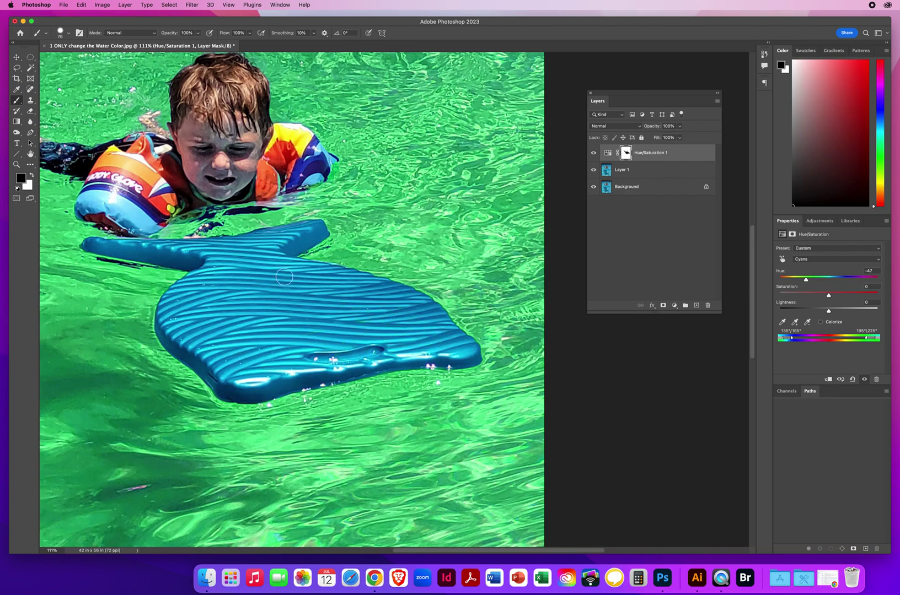
click(17, 164)
drag(325, 265, 296, 264)
drag(378, 252, 450, 247)
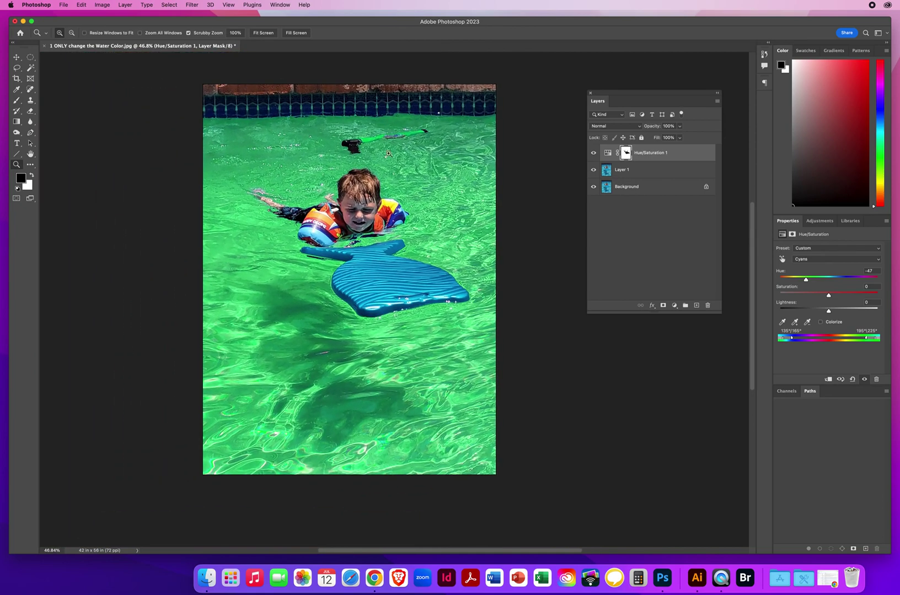
Step: Toggle the Hue/Saturation 1 layer off and on repeatedly to compare green and original water
click(594, 153)
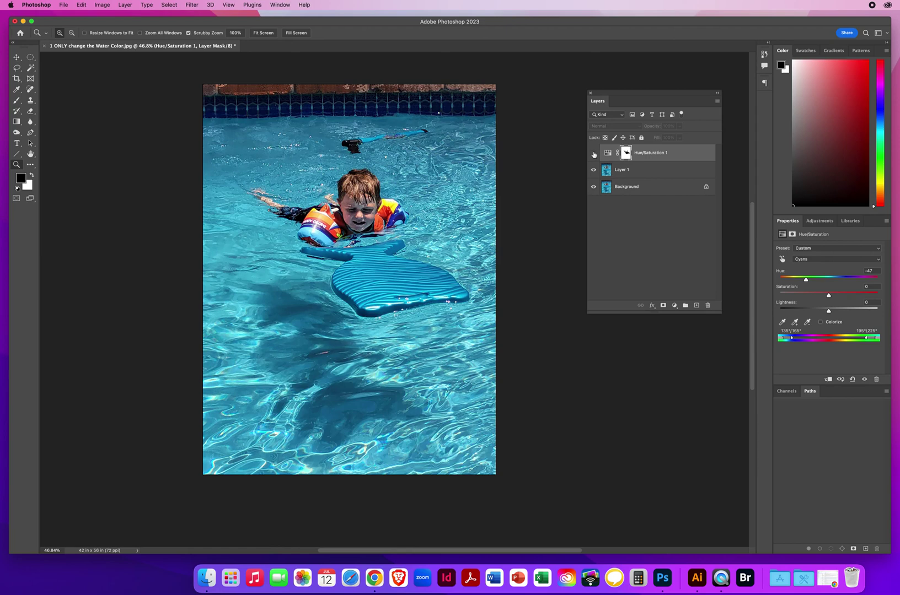
click(594, 153)
click(594, 153)
click(593, 154)
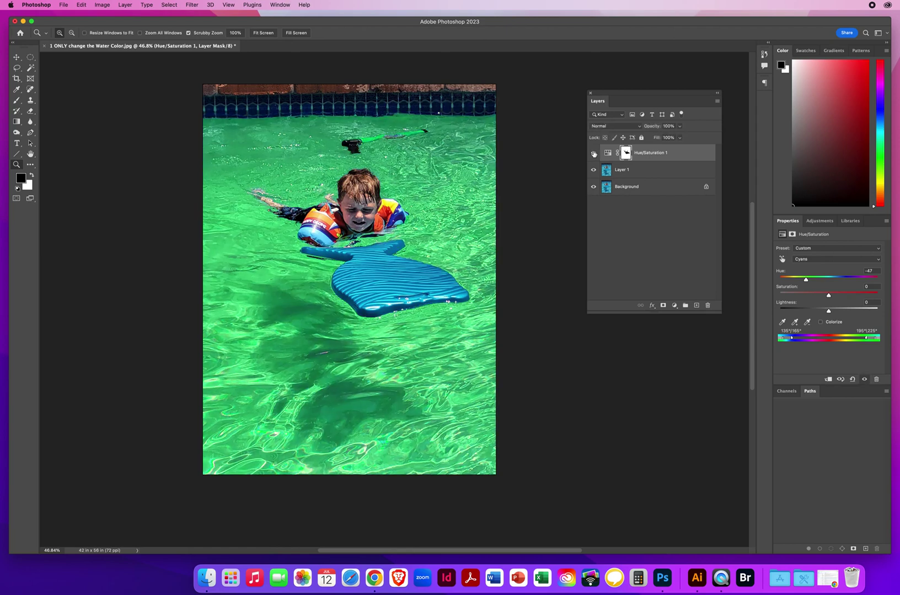
click(594, 154)
click(594, 153)
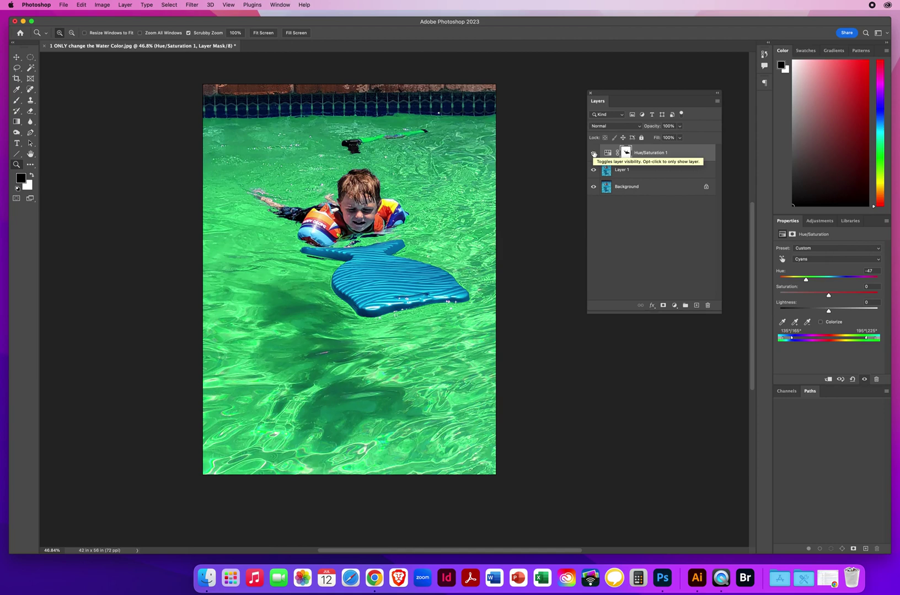
Step: Move the Layers panel aside, hide the tint, and zoom in on the floatie and water gun
drag(609, 93, 565, 126)
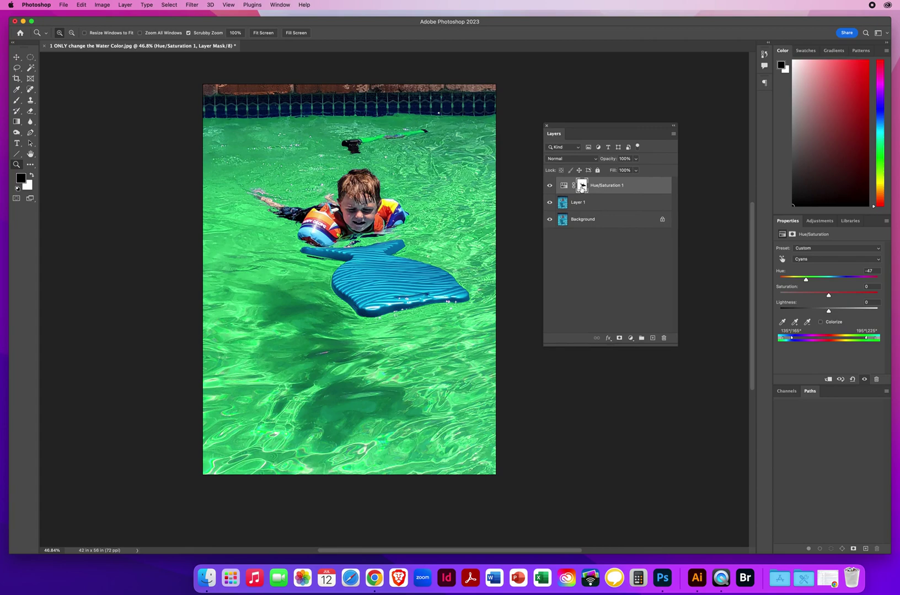
click(550, 187)
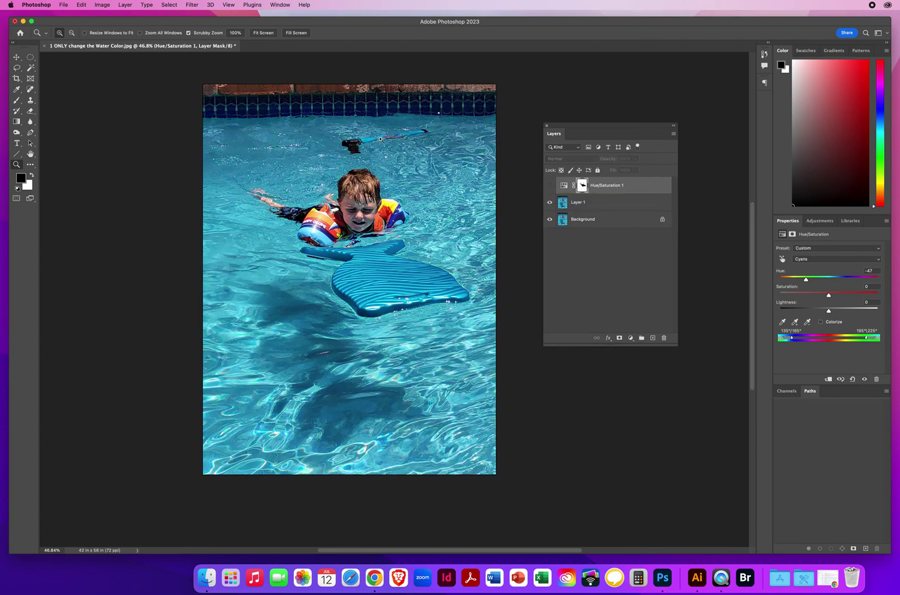
drag(392, 138, 542, 180)
Step: With a size 23 brush, paint the water gun tube's end and middle back to blue, then zoom out
click(550, 187)
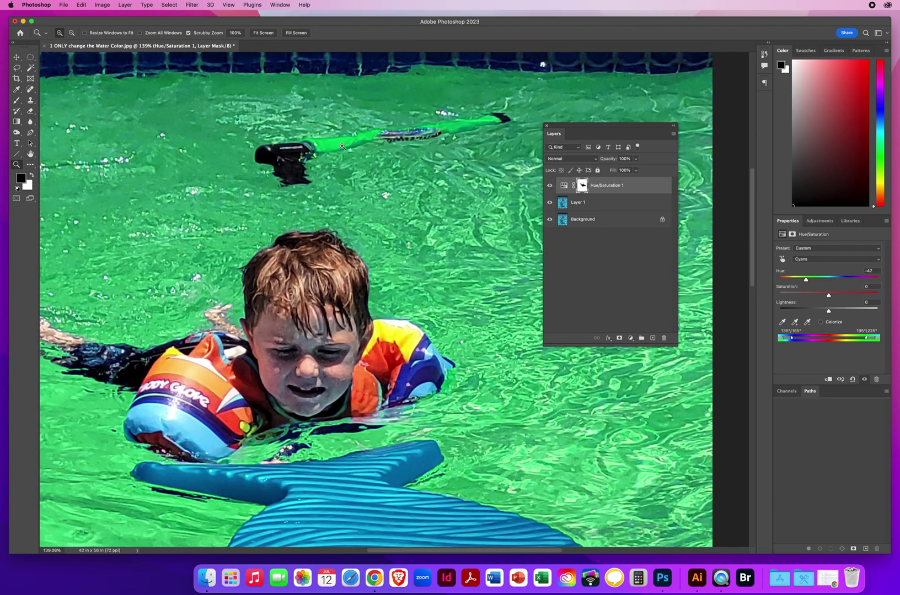
scroll(383, 194, right, 5)
scroll(383, 194, up, 3)
key(b)
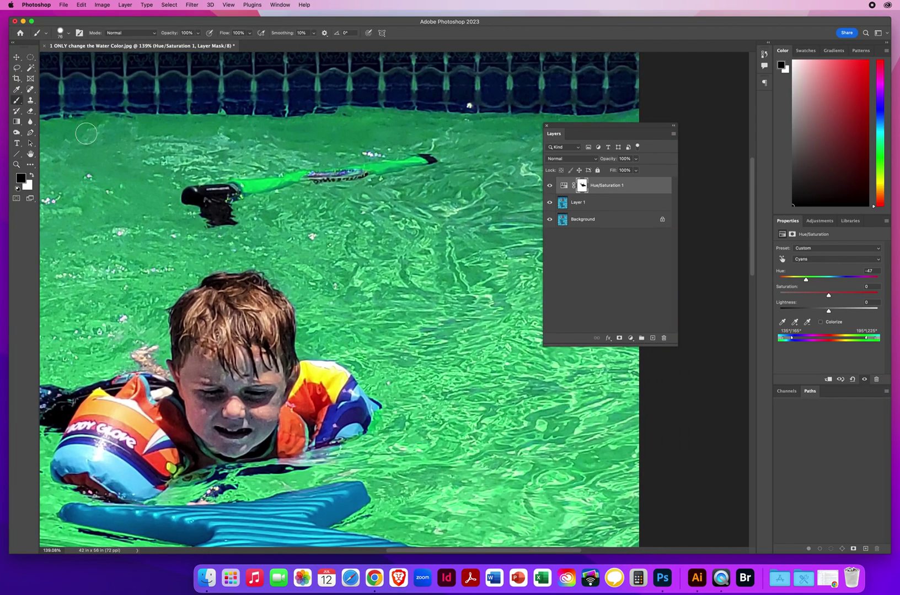
drag(372, 105, 342, 105)
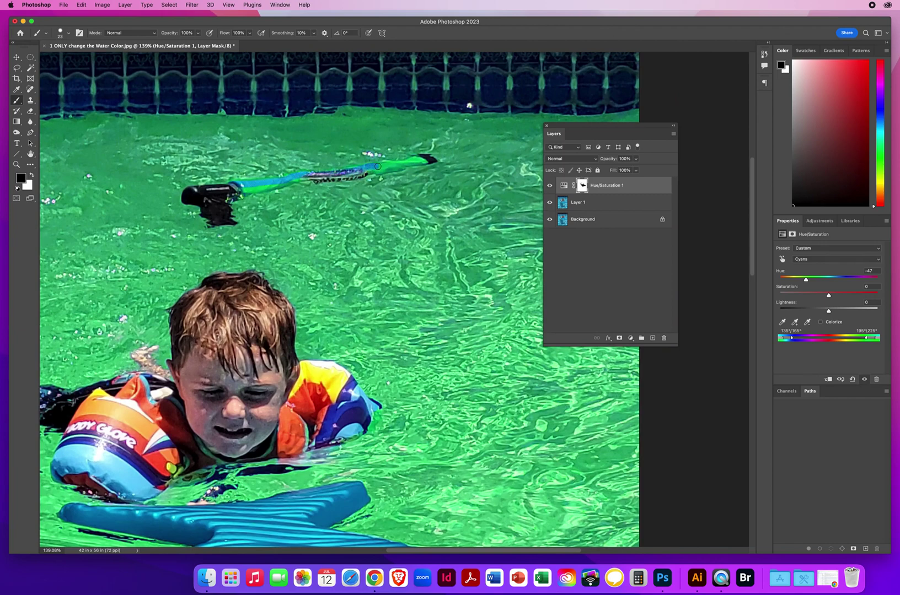
drag(387, 163, 401, 164)
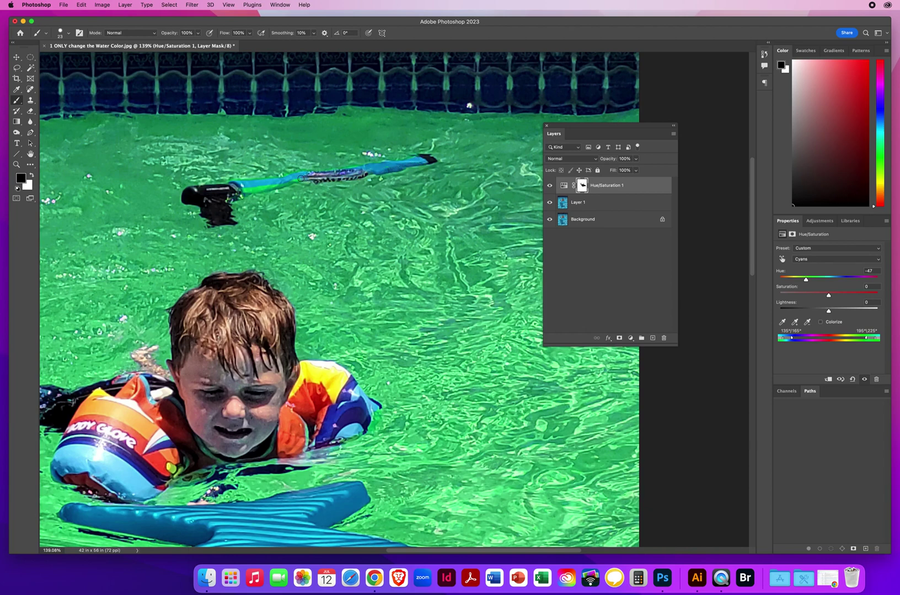
drag(287, 182, 250, 191)
click(16, 165)
drag(366, 251, 327, 250)
scroll(327, 250, down, 5)
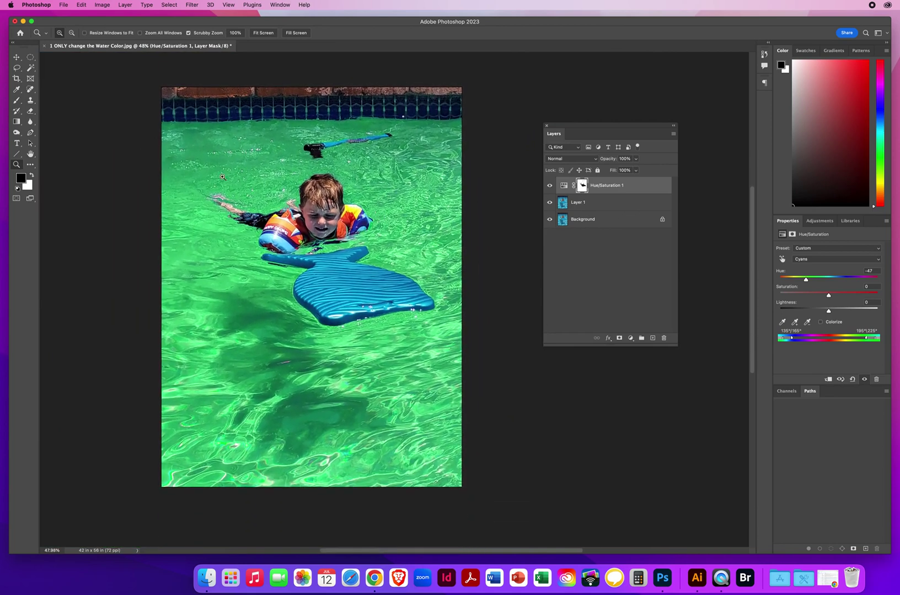
click(17, 57)
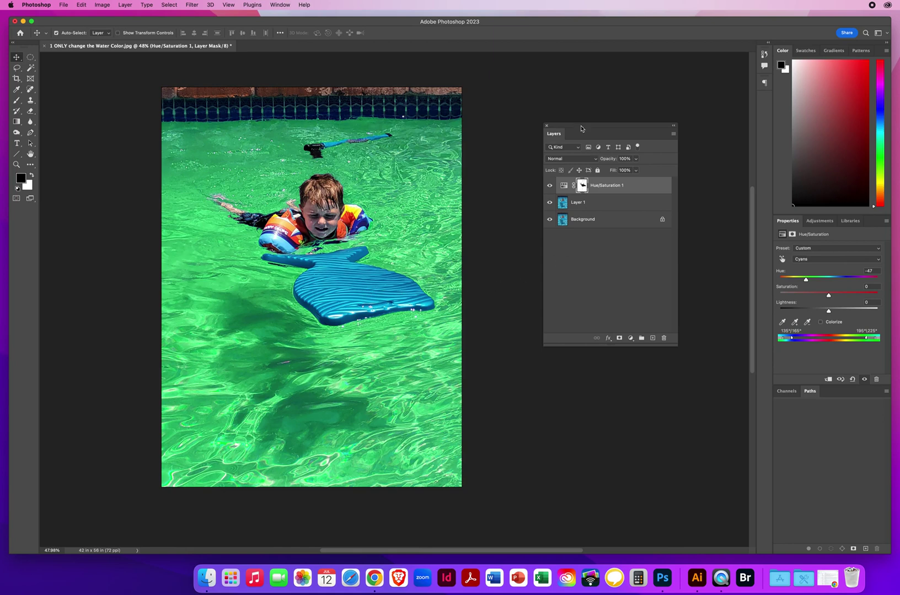
drag(583, 131, 537, 156)
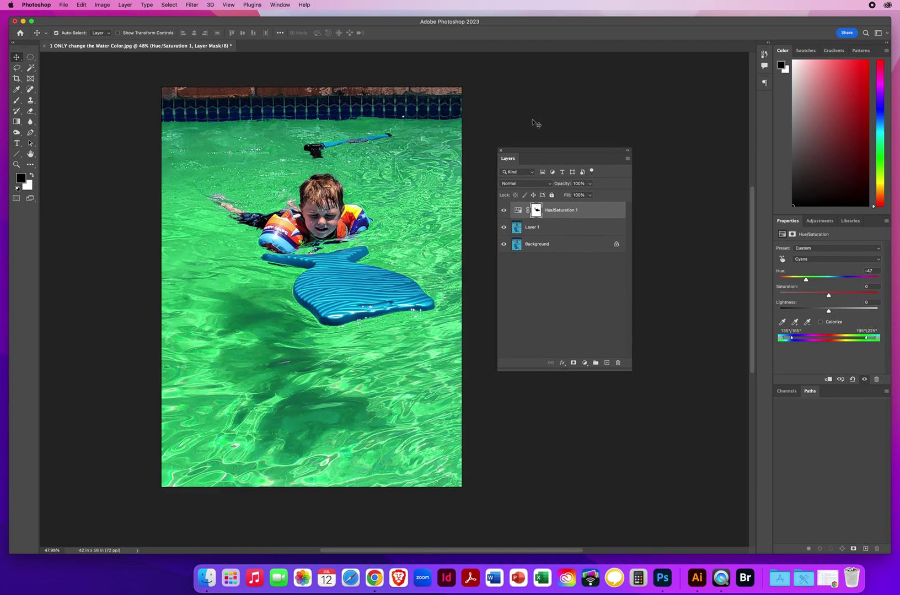
Step: Save a High-quality JPEG copy of the photo to the Desktop under a new file name
click(63, 5)
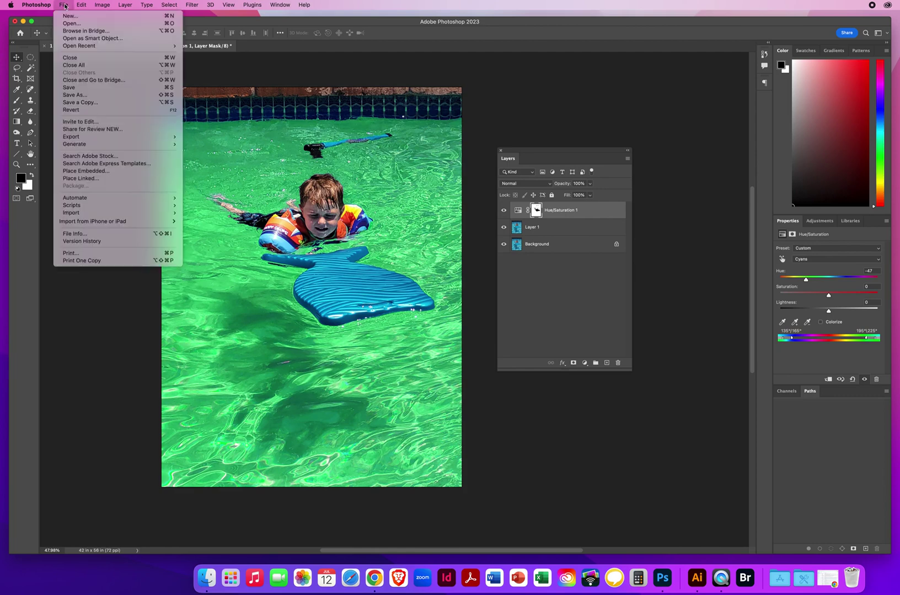
click(83, 102)
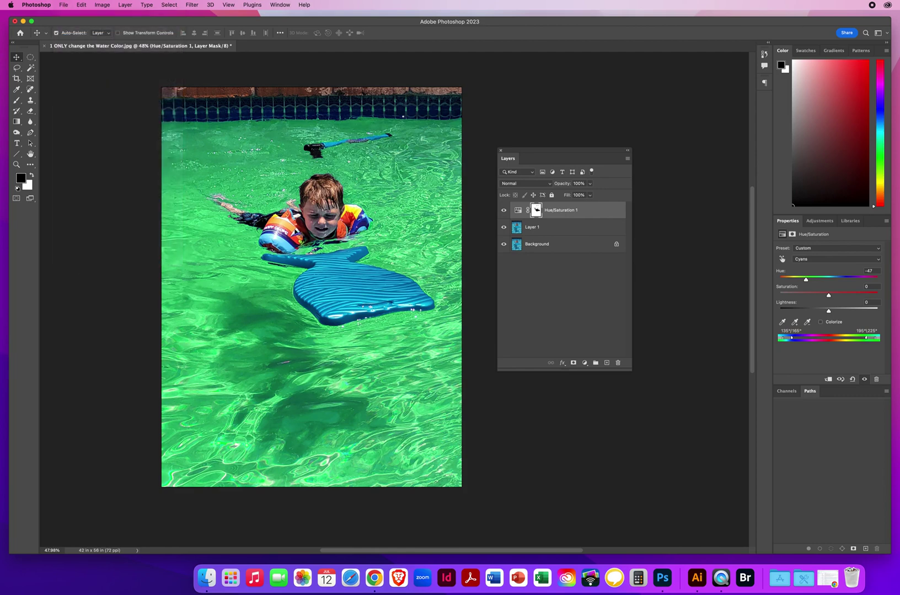
text(NielsenChris)
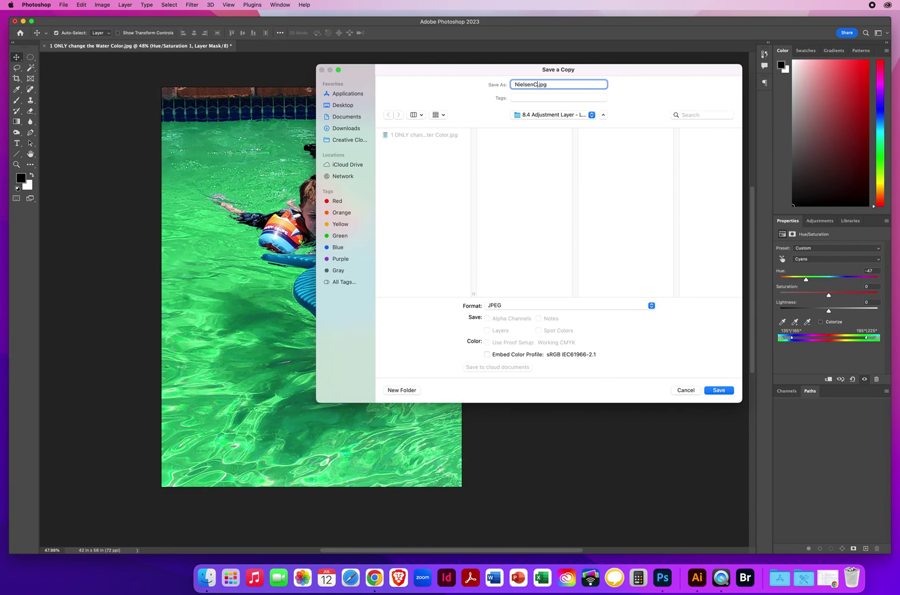
text(Colroth)
text(heWater)
click(339, 107)
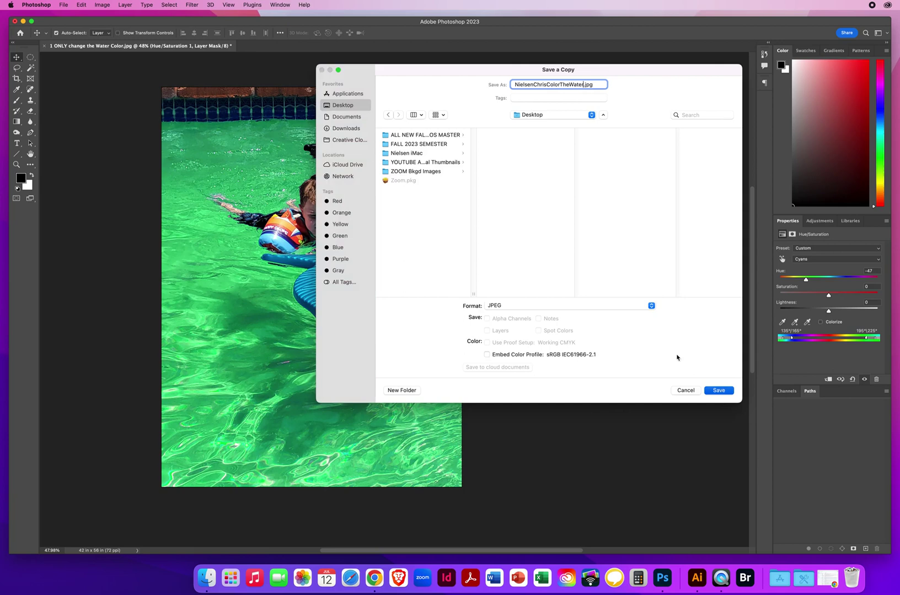
key(Return)
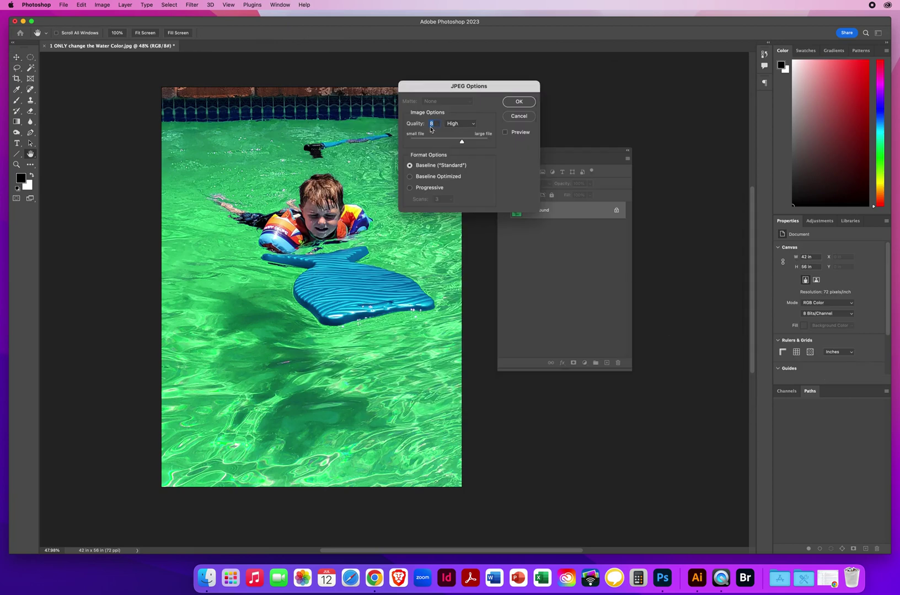
click(509, 102)
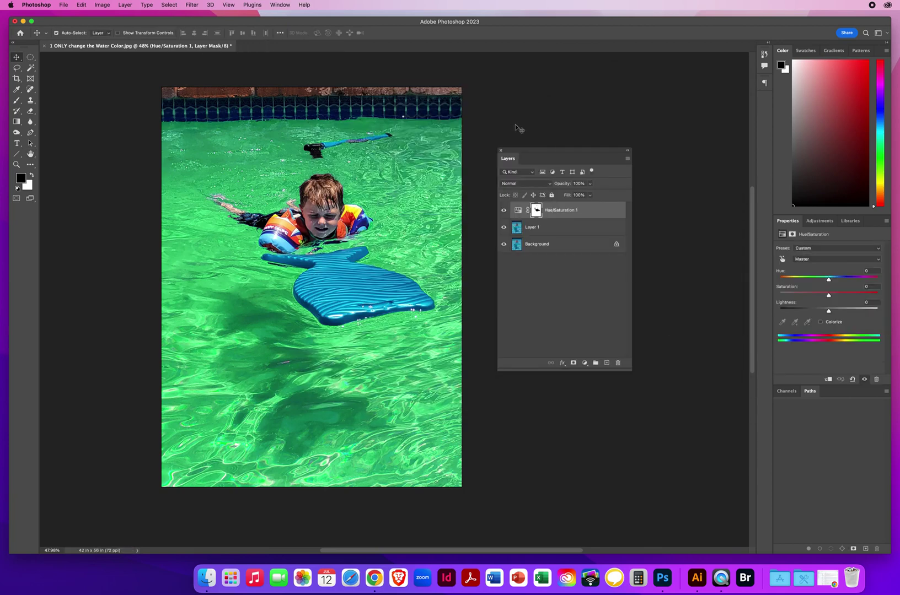